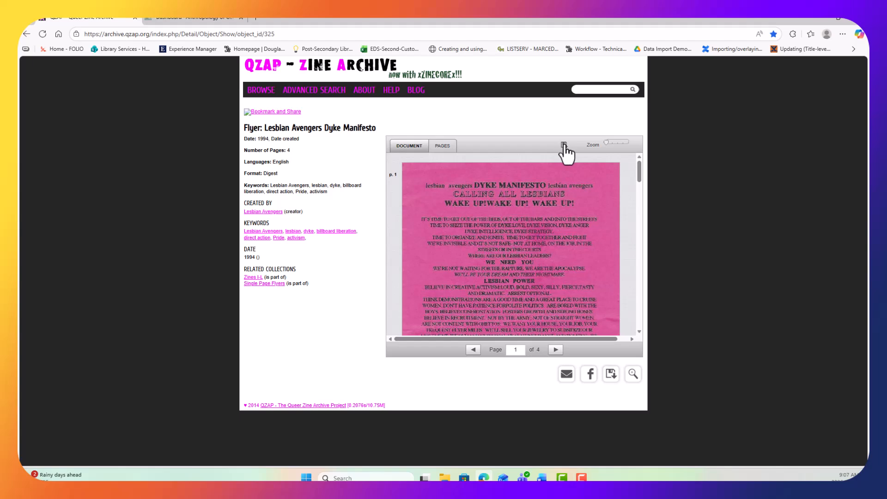
Step: Download the Lesbian Avengers Dyke Manifesto flyer from the QZAP archive, and start a new item in the Omeka site's admin area
left_click(563, 146)
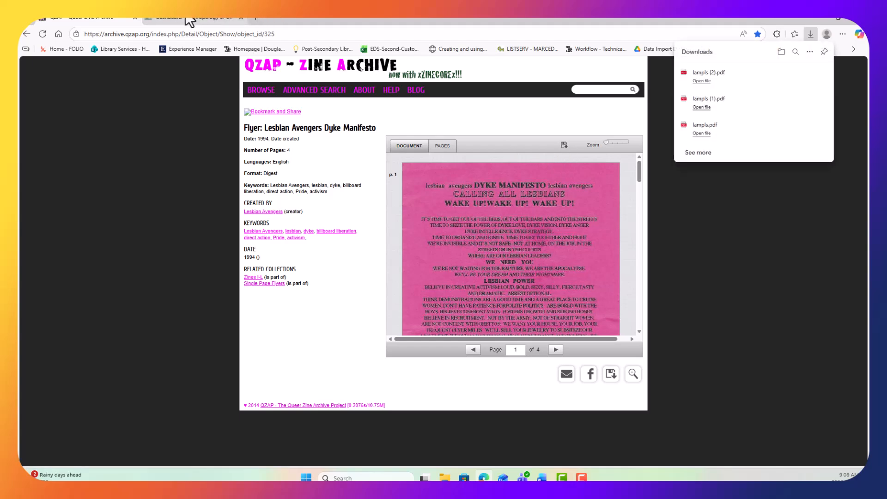
left_click(228, 18)
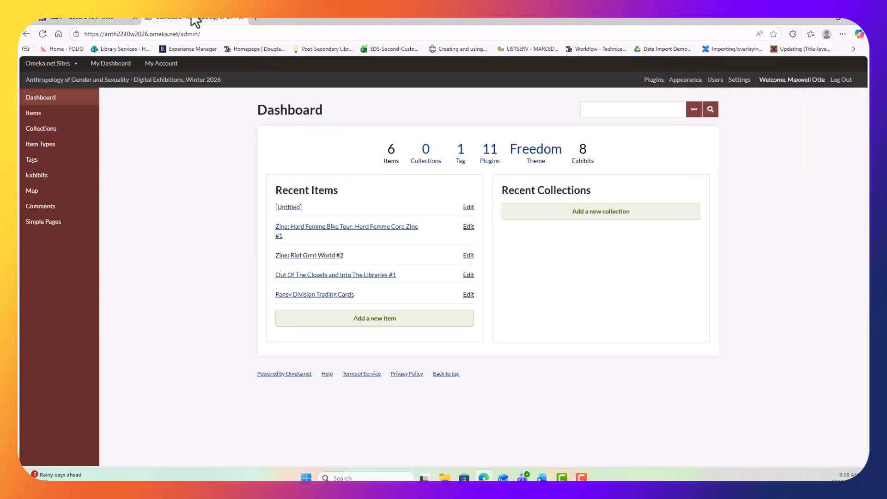
left_click(32, 116)
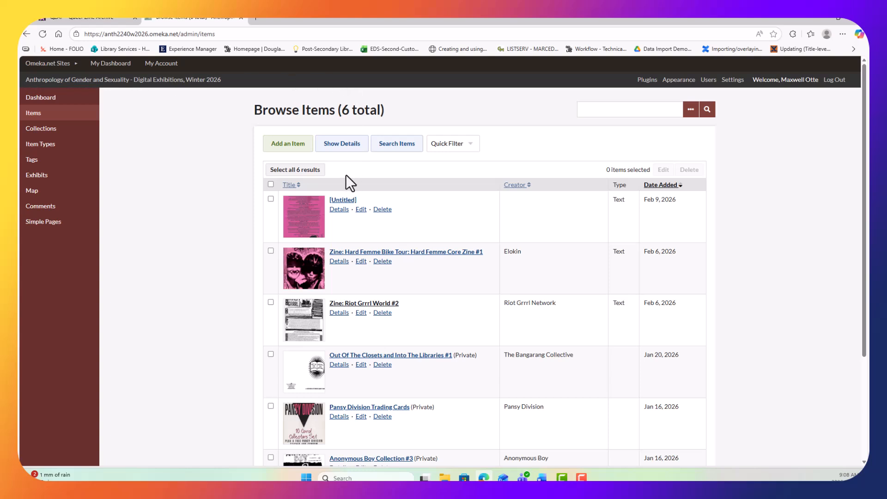
left_click(288, 144)
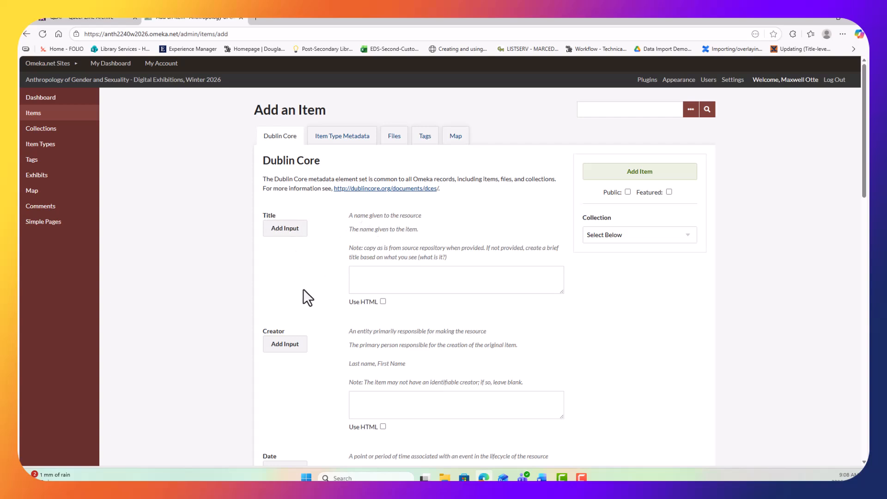
Step: Review the Dublin Core fields and enter "feminism" as the first Subject keyword
scroll(300, 277, "down", 2)
scroll(324, 291, "down", 3)
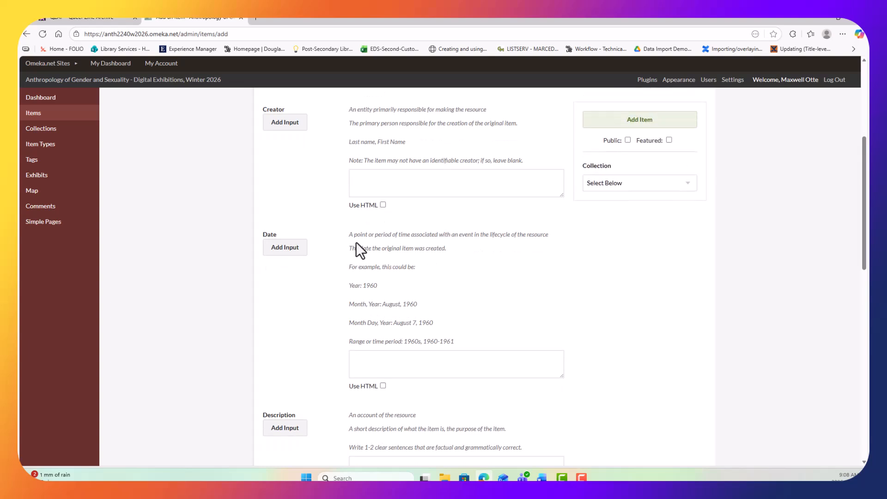
scroll(581, 234, "down", 3)
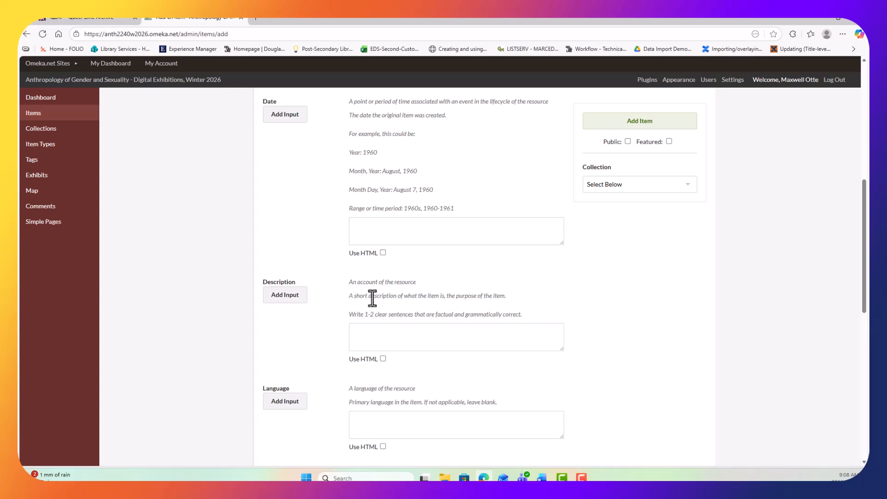
scroll(510, 298, "down", 3)
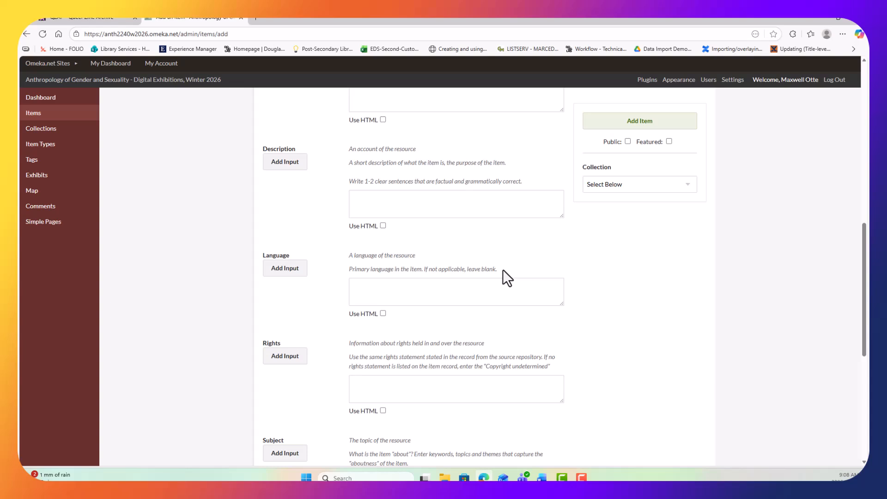
scroll(336, 286, "down", 6)
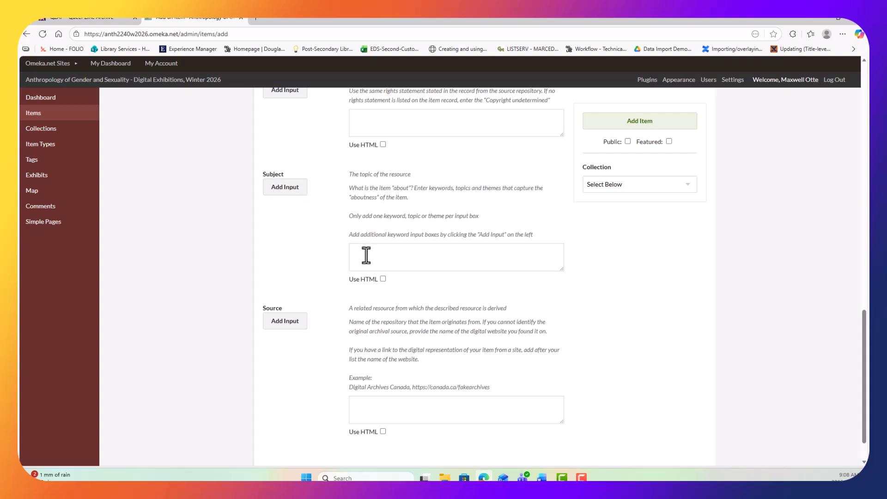
left_click(381, 261)
type("f")
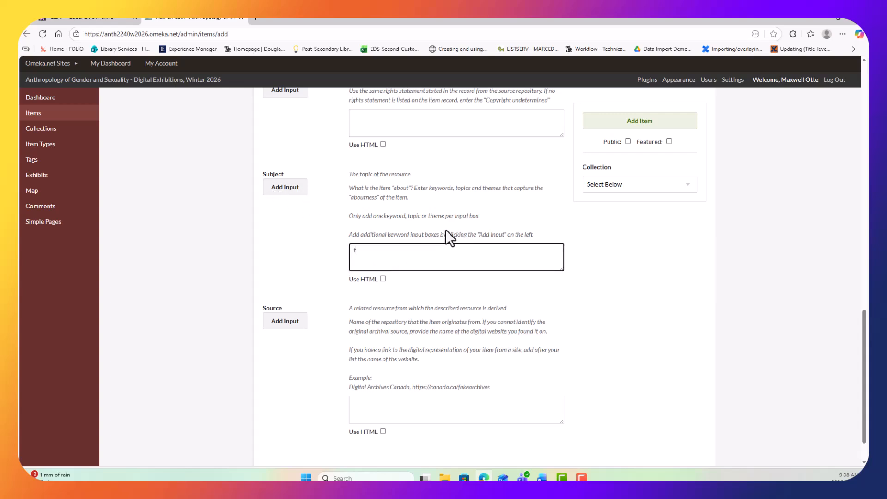
type("eminism")
Step: Add two more Subject inputs containing the keywords "activism" and "women's rights"
left_click(287, 190)
left_click(411, 333)
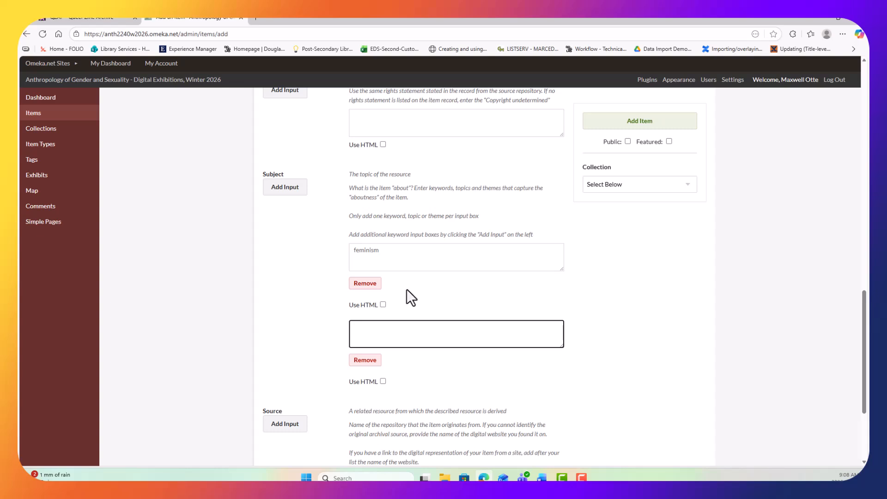
type("activism")
left_click(285, 194)
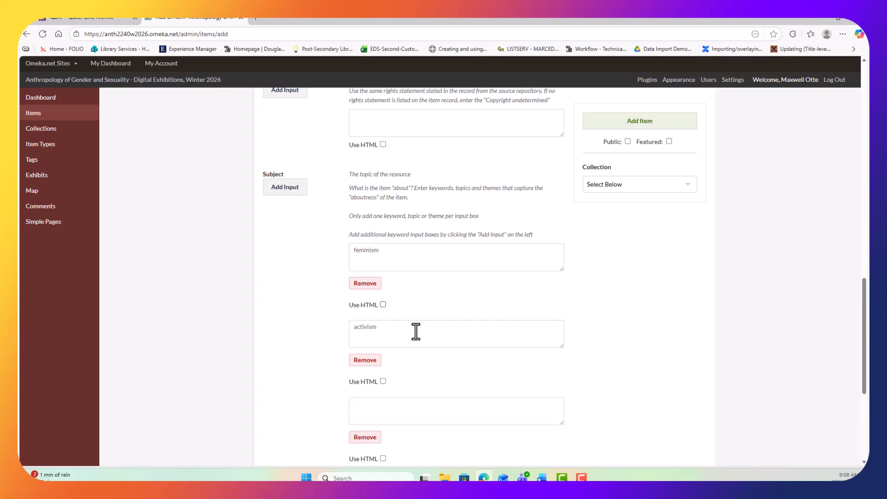
left_click(406, 416)
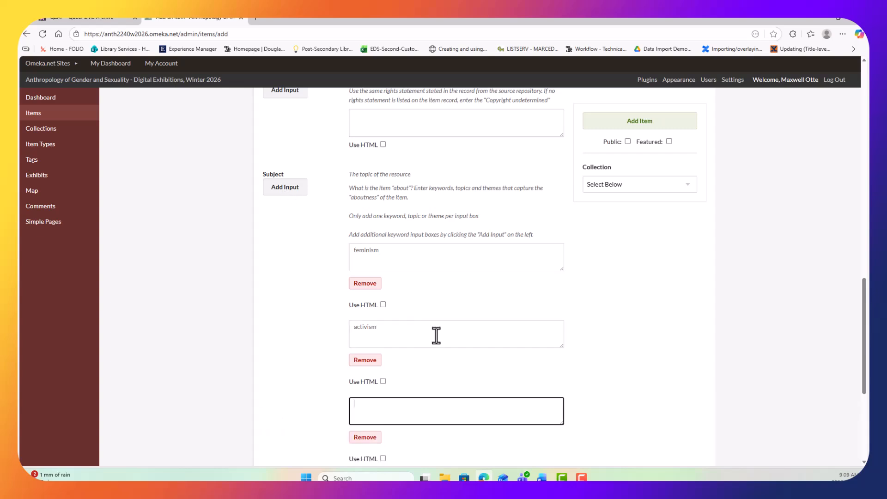
type("women's rights")
Step: Check the repository's name on the flyer's archive page and enter "QZAP Zine Archive," as the item's Source
scroll(286, 296, "down", 5)
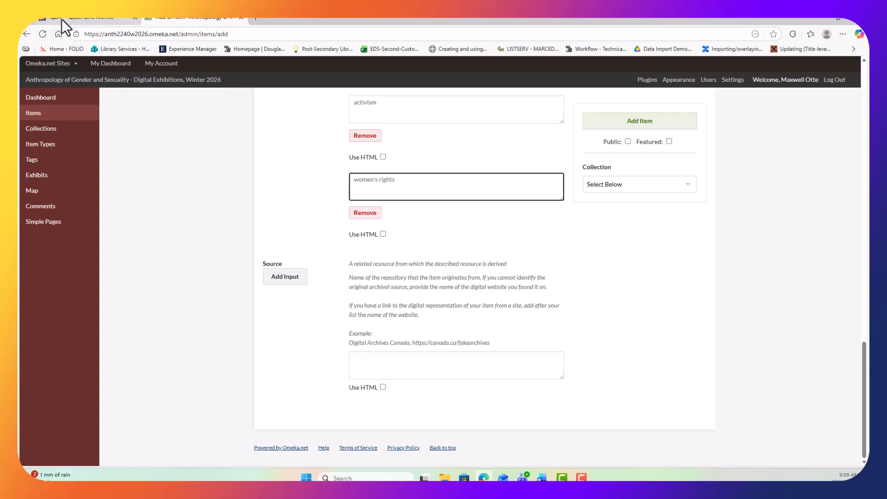
left_click(110, 20)
left_click(205, 20)
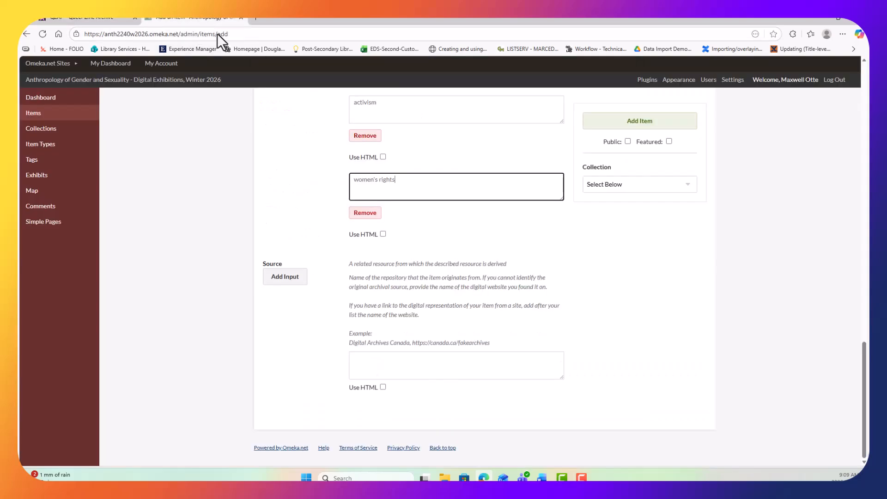
left_click(451, 372)
type("QZAP Zine Archive,")
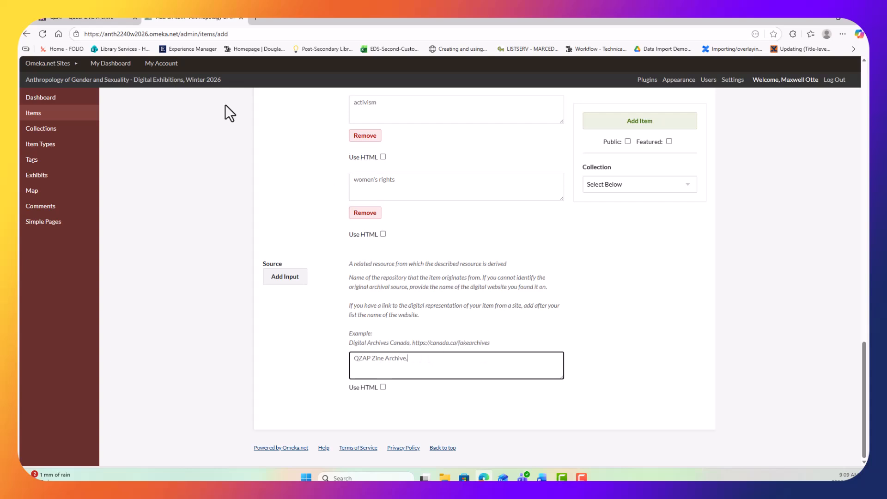
Step: Copy the flyer page's web address from the QZAP archive and append it to the Source text
left_click(117, 16)
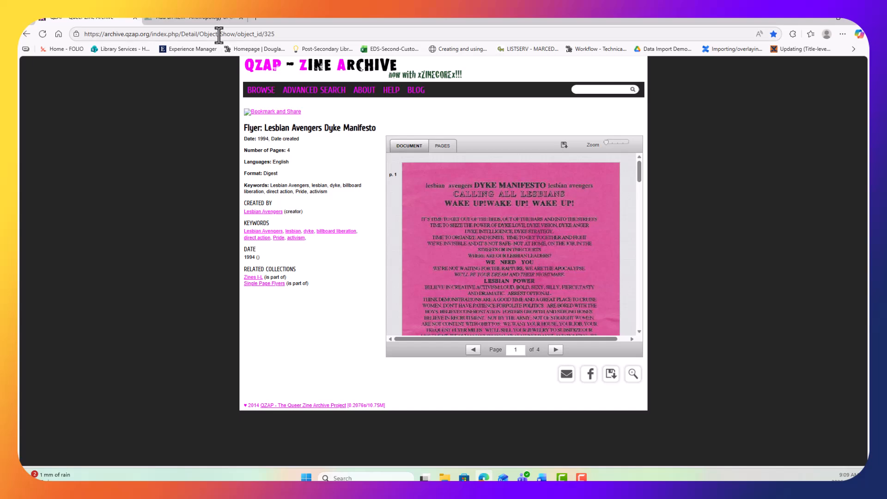
left_click(219, 34)
key("ctrl+c")
left_click(139, 423)
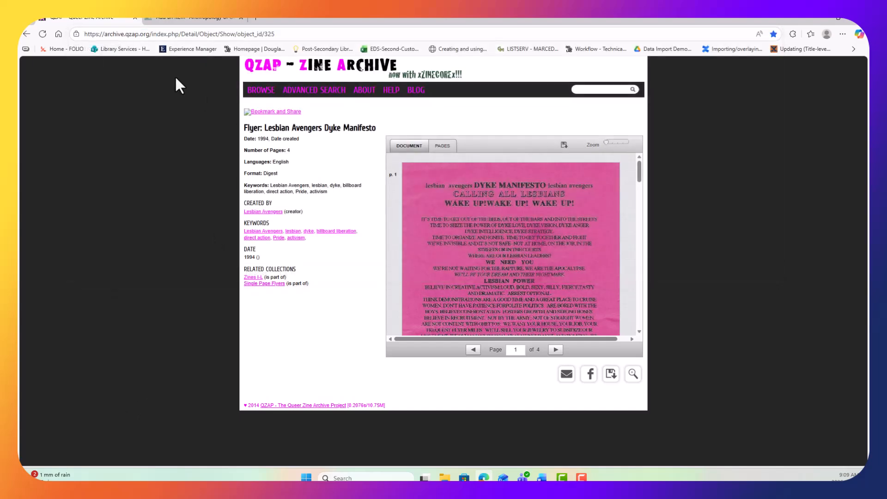
left_click(189, 17)
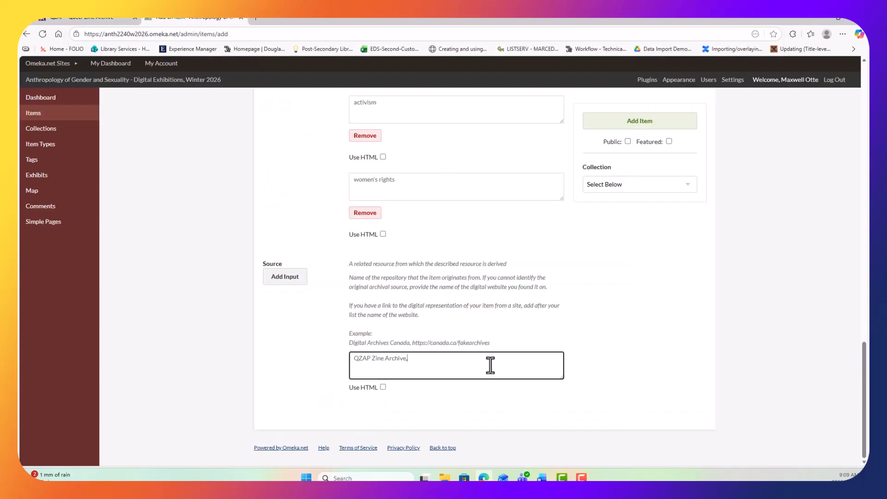
key("ctrl+v")
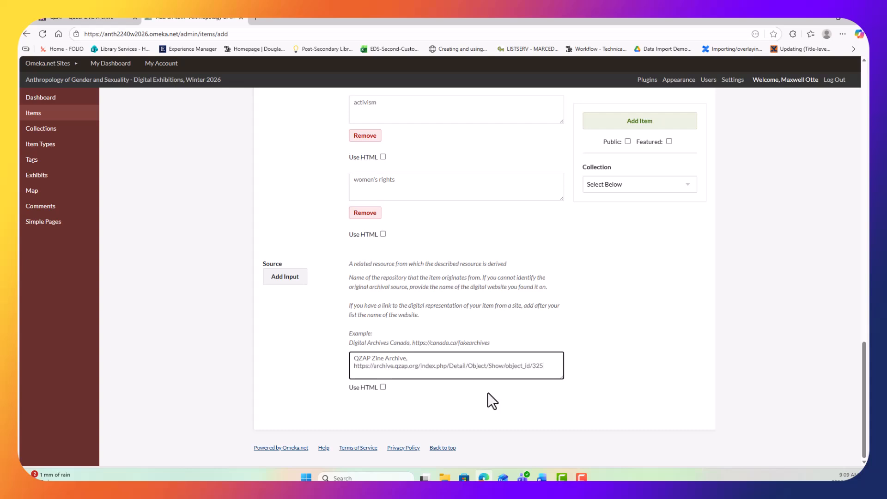
Step: Look through the flyer's pages in the archive to judge its format, and set the new item's type to Text
scroll(483, 370, "up", 20)
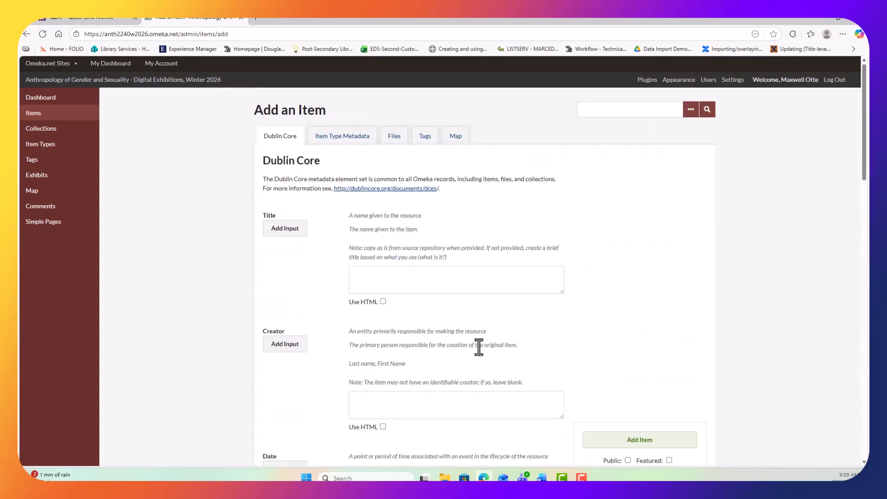
left_click(331, 139)
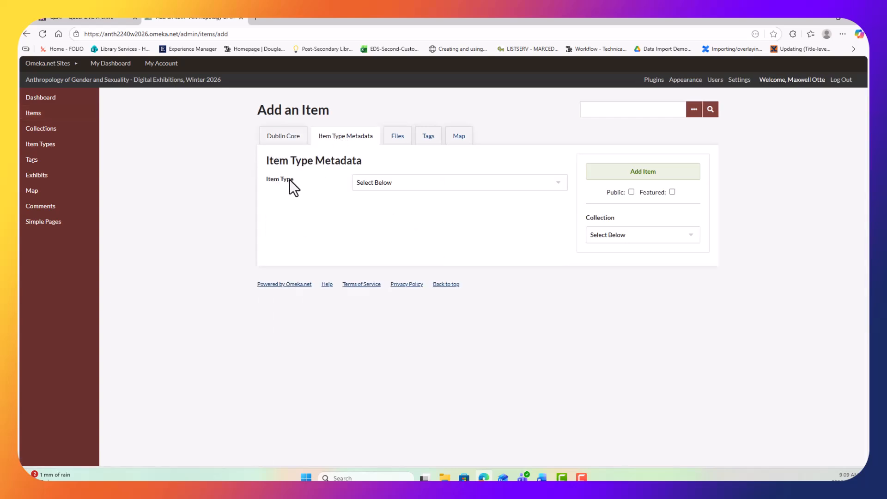
left_click(384, 181)
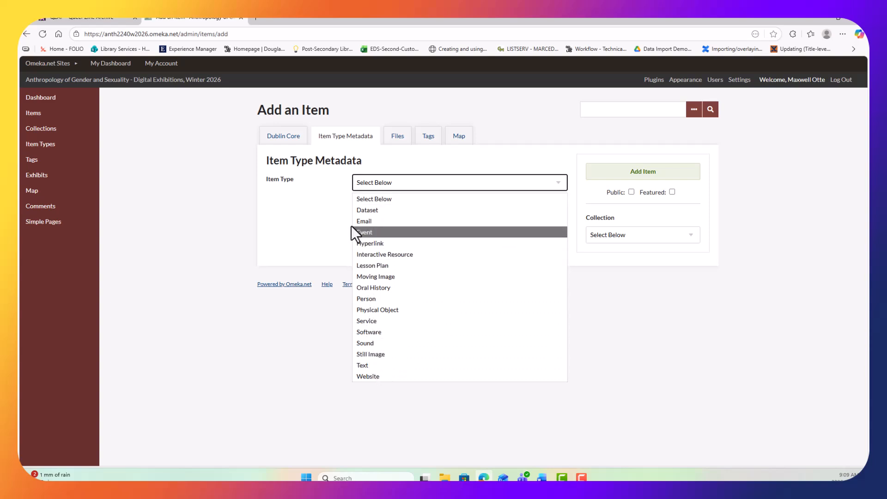
left_click(111, 19)
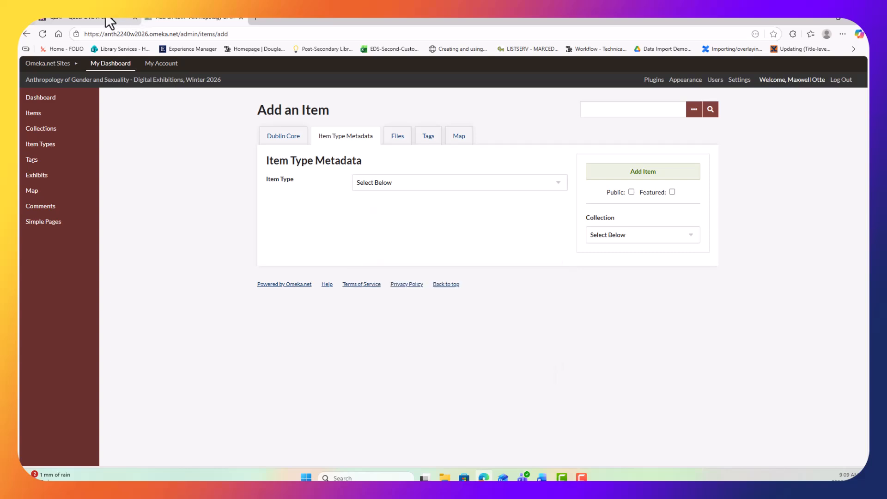
left_click(109, 19)
scroll(525, 233, "down", 10)
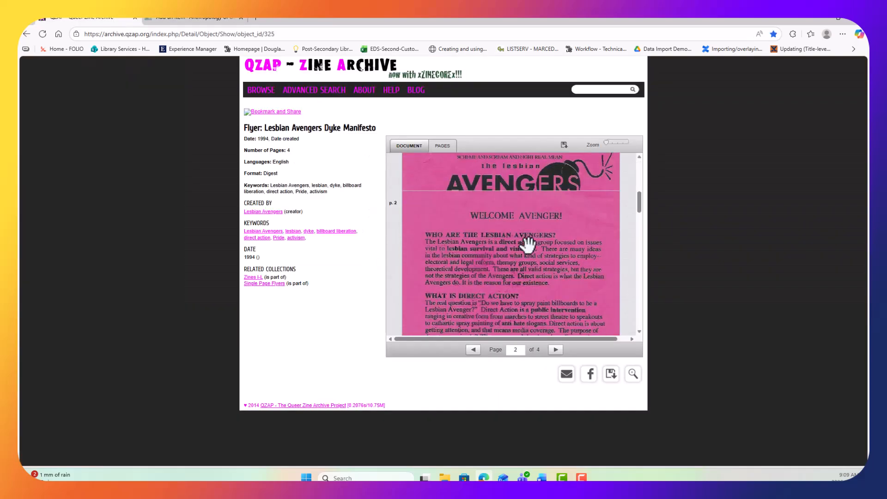
scroll(512, 252, "up", 10)
left_click(194, 19)
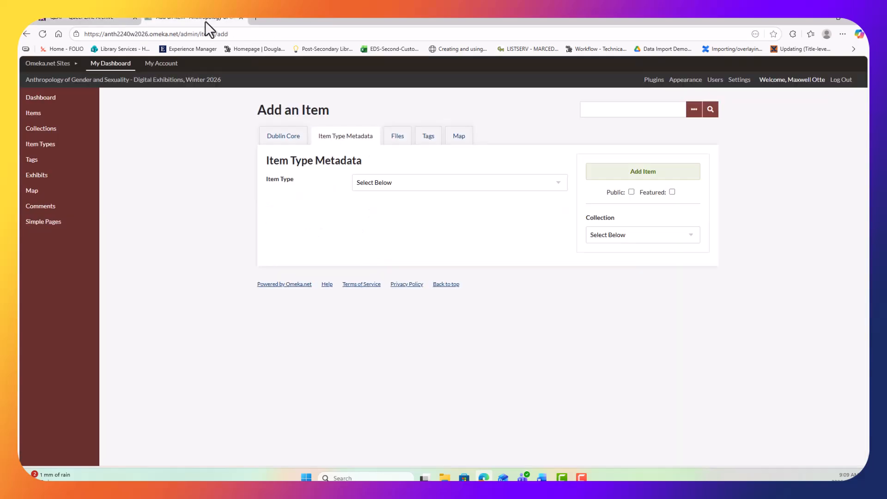
left_click(398, 186)
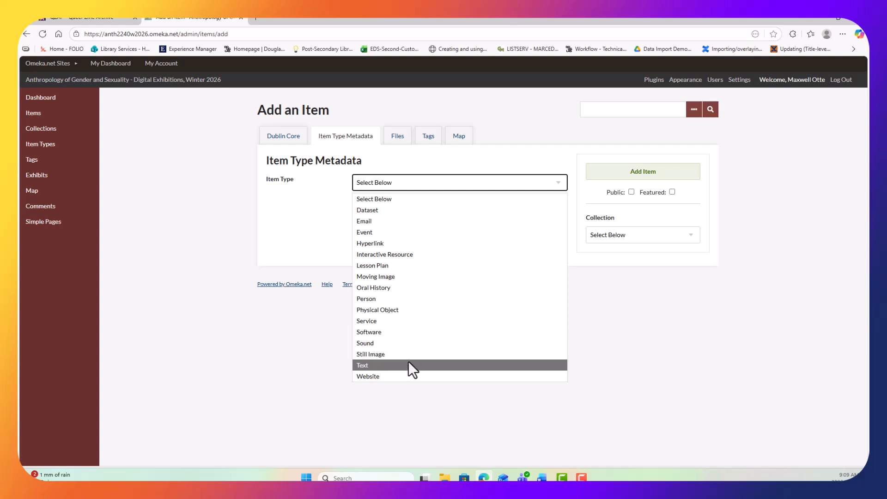
left_click(376, 366)
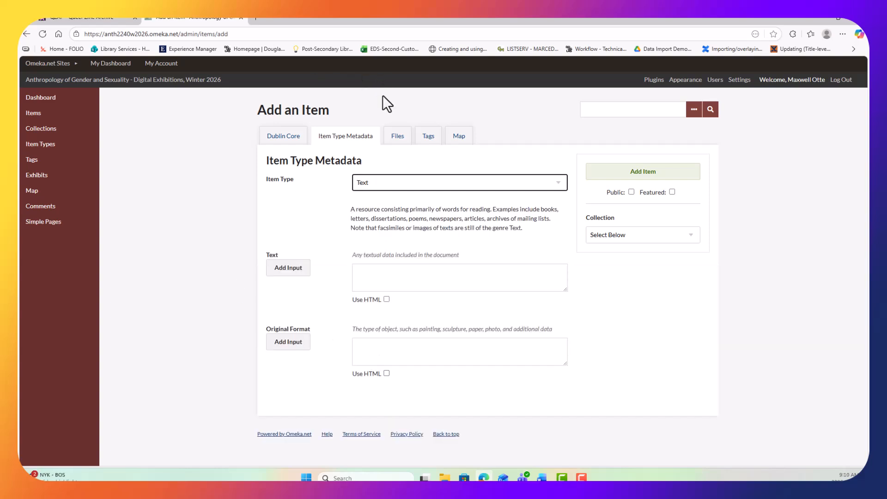
Step: Attach the file lampls (2).pdf from the Downloads folder to the item
left_click(398, 139)
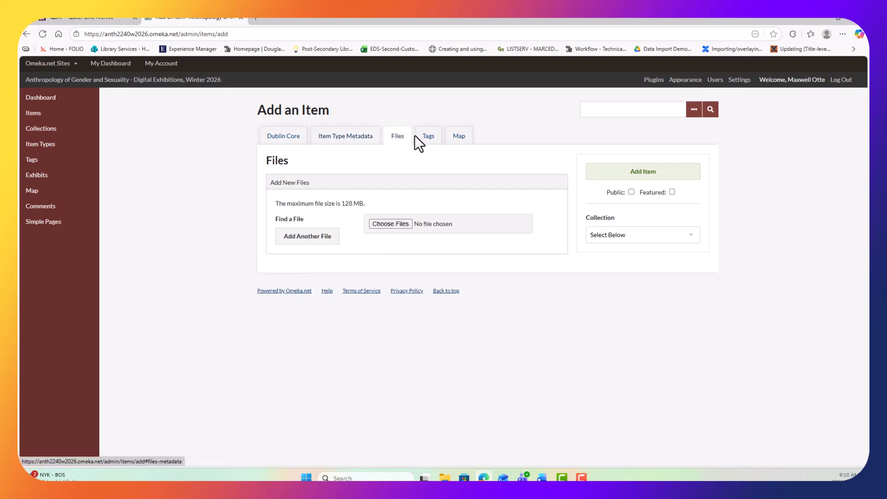
left_click(395, 223)
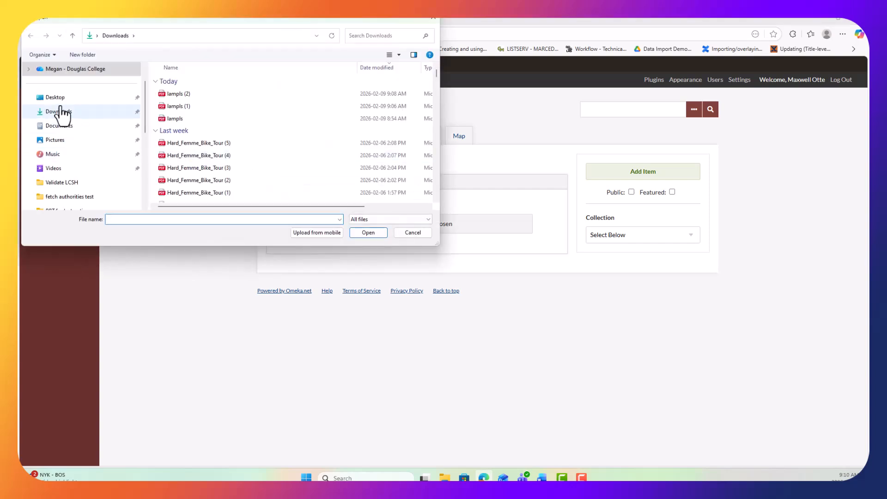
left_click(73, 115)
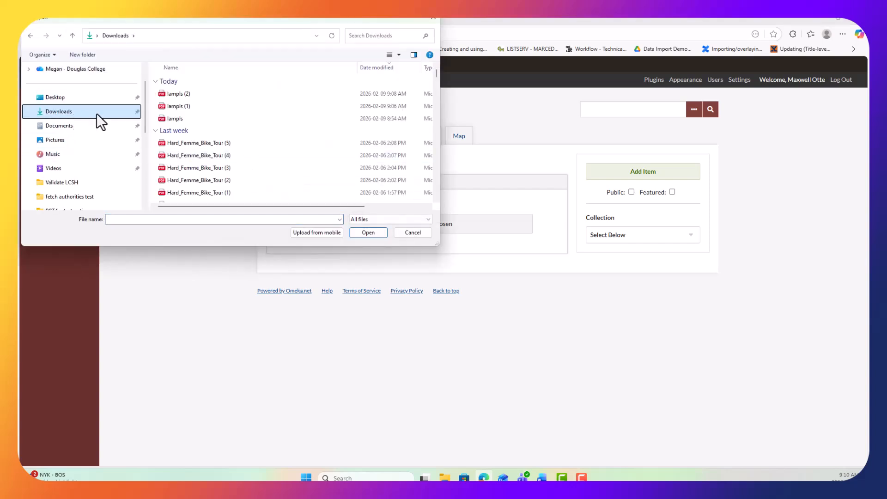
left_click(173, 95)
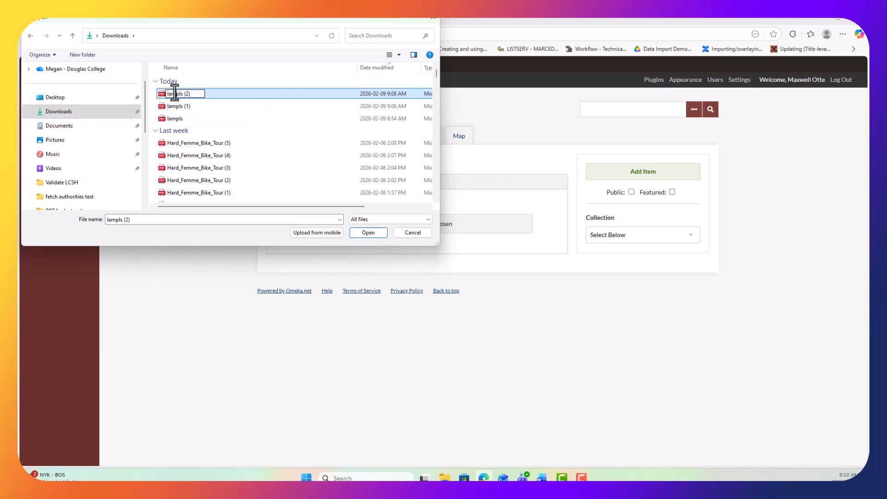
double_click(165, 95)
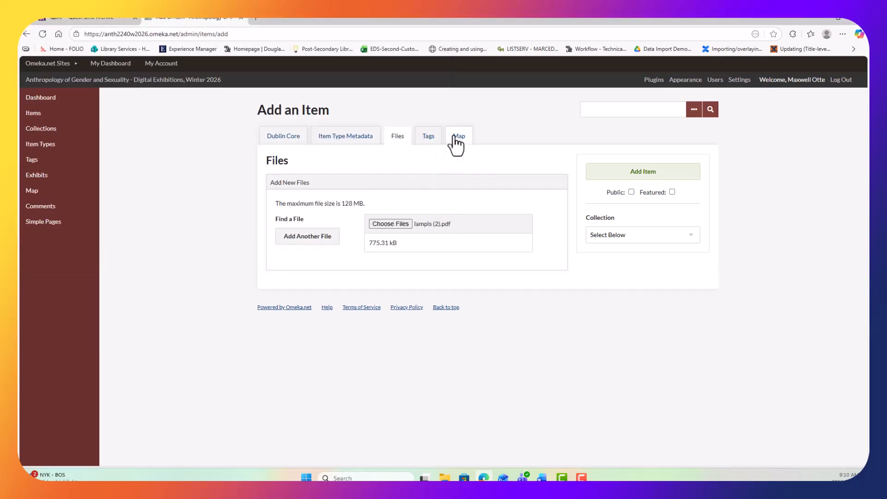
Step: Add a tag to the item consisting of the contributor's full name, without spaces
left_click(418, 144)
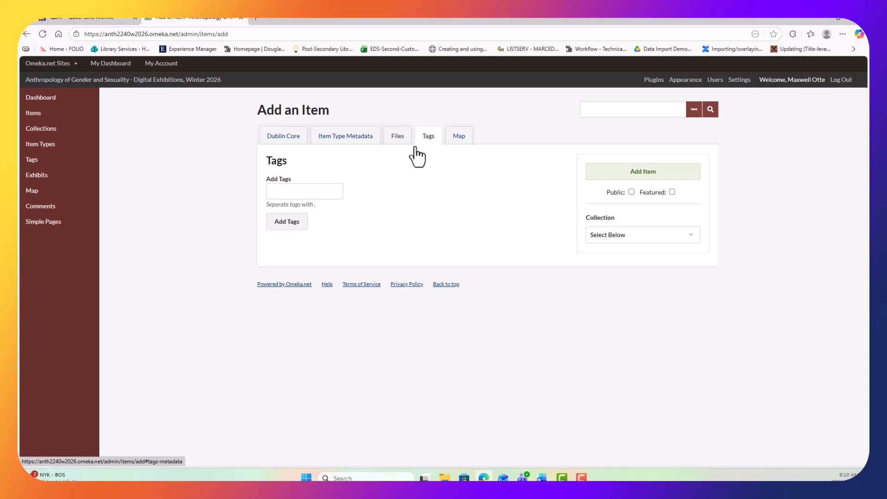
left_click(272, 190)
type("megantoye")
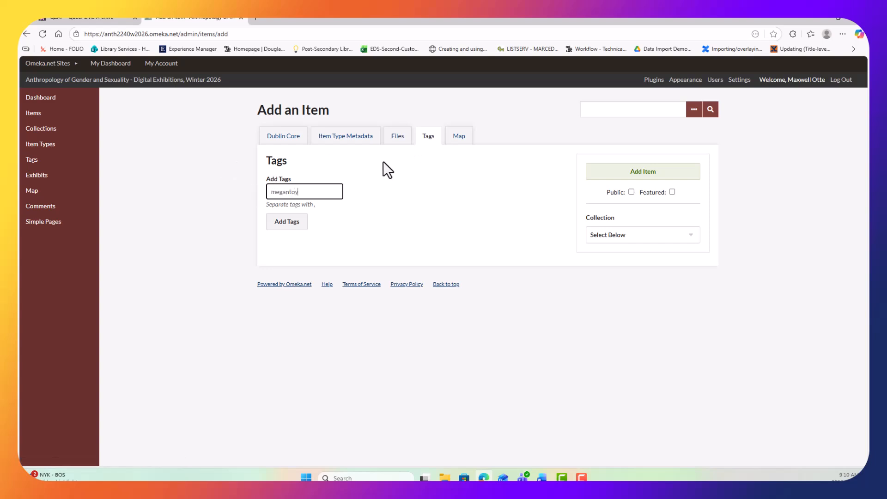
left_click(289, 222)
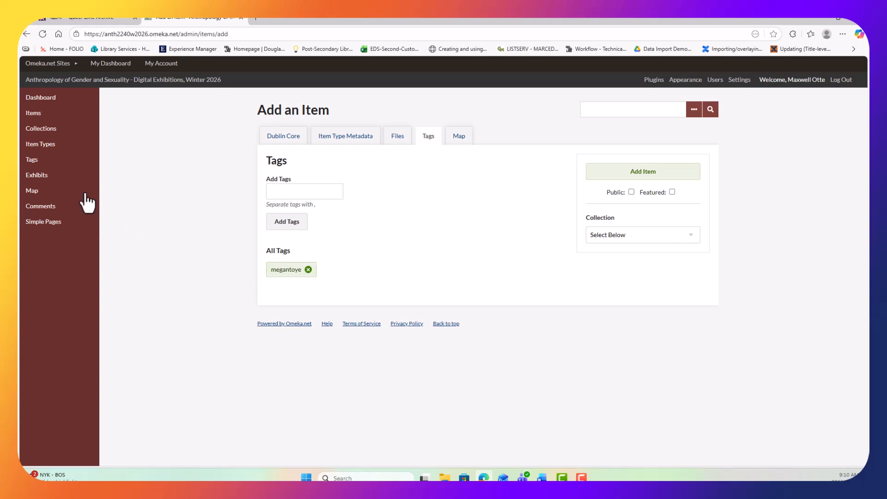
Step: Set the item's map location by finding the address new york city, keeping the placed marker
left_click(458, 147)
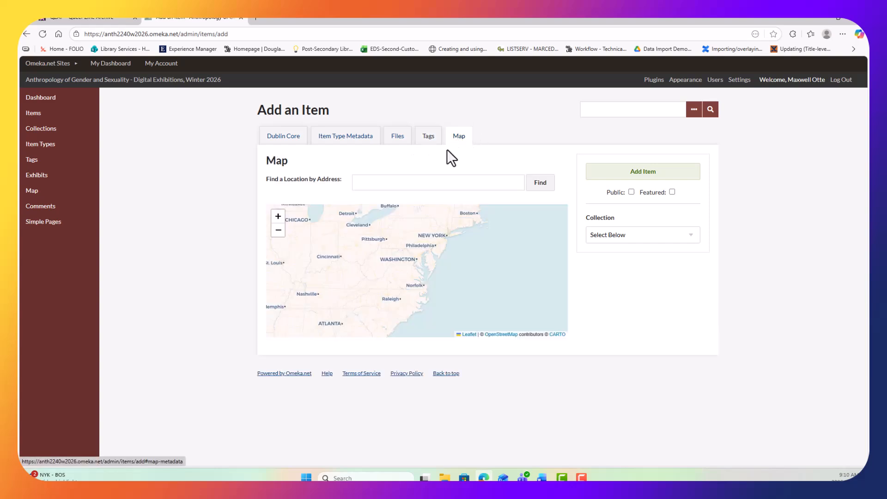
left_click(391, 185)
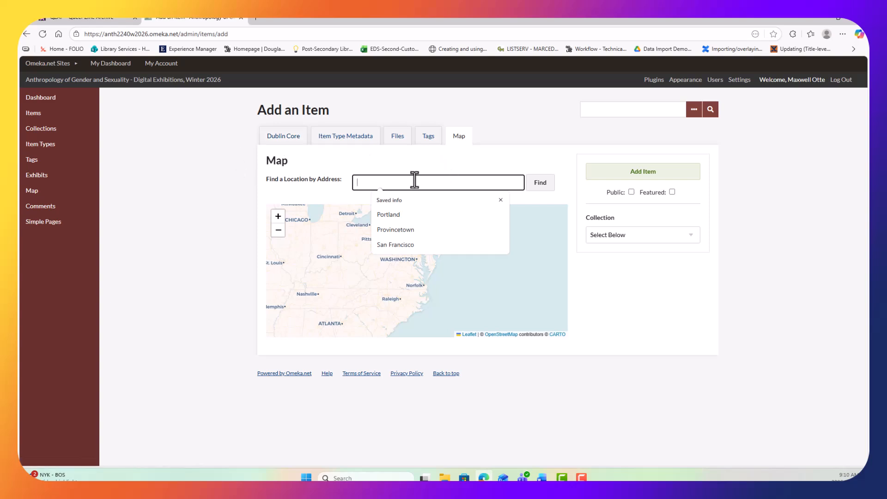
type("new york city")
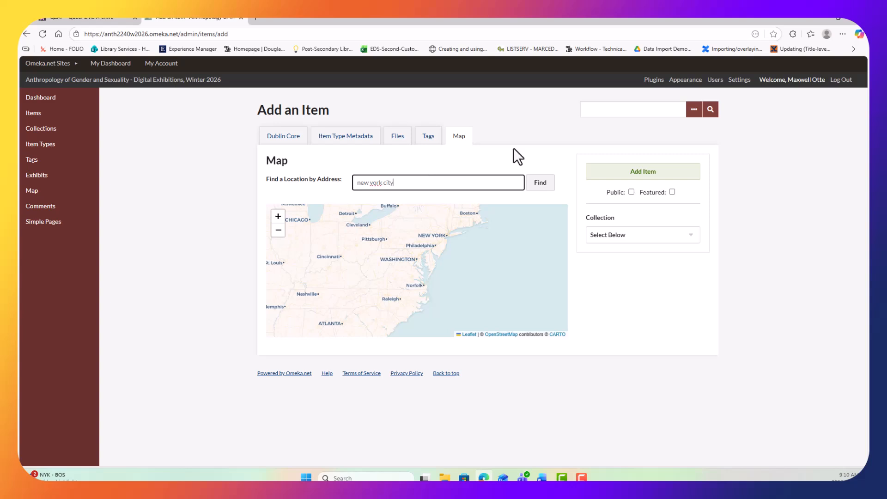
left_click(540, 186)
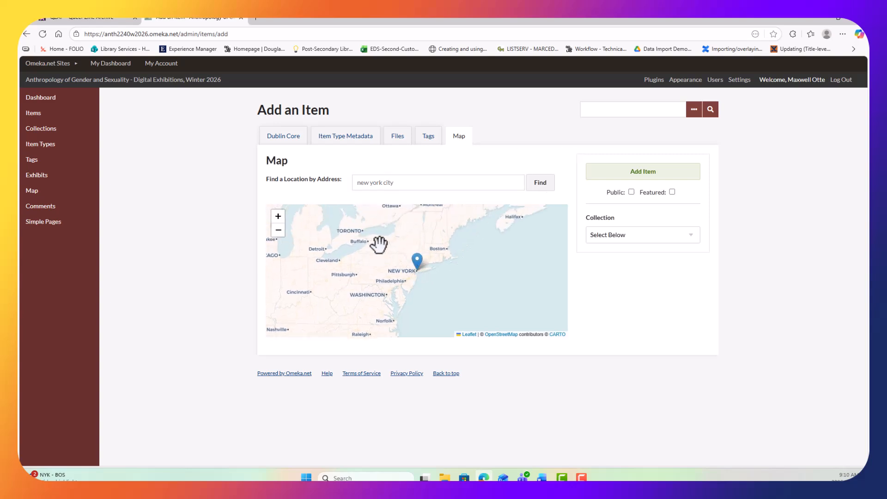
left_click(418, 265)
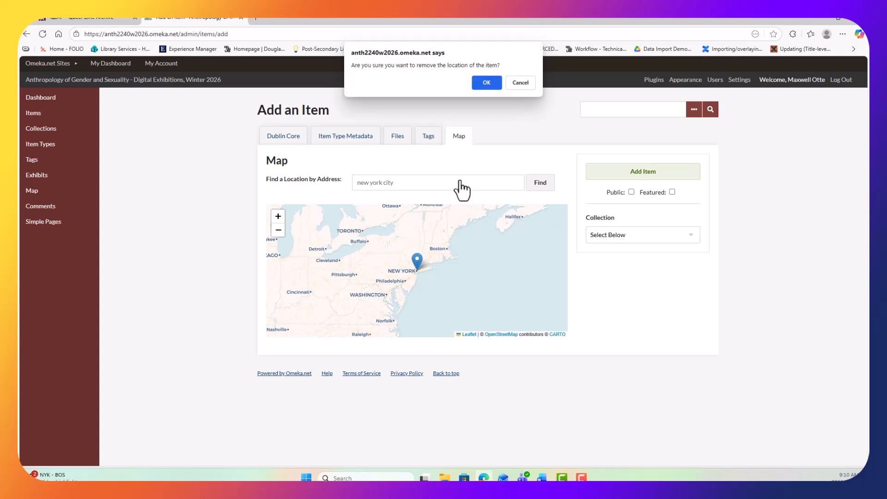
left_click(524, 84)
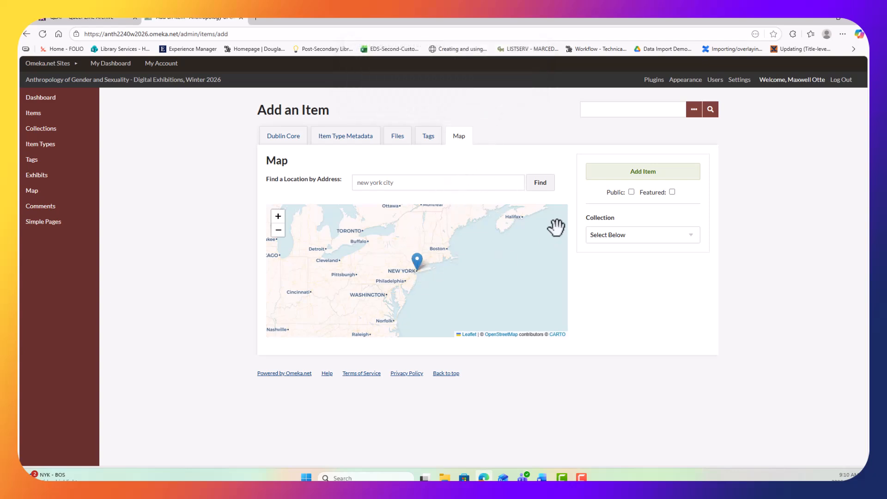
Step: Mark the new item as public
left_click(631, 191)
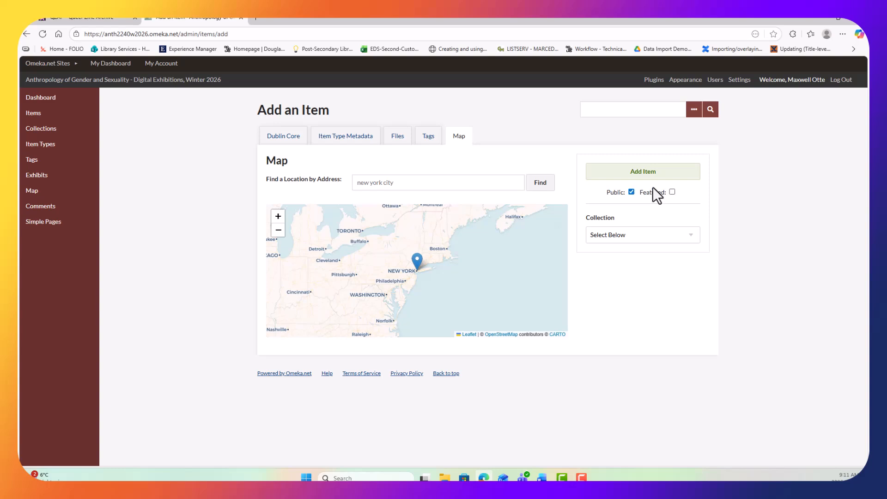